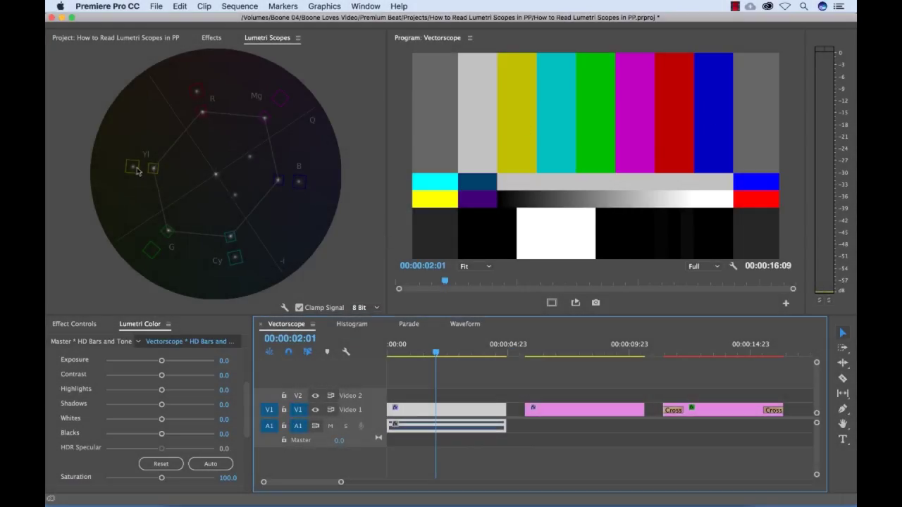
# Jump to the sunset clip at 00:00:12:23 and adjust its saturation.
pyautogui.scroll(-2, 163, 444)
pyautogui.moveTo(161, 440)
pyautogui.mouseDown()
pyautogui.moveTo(107, 441)
pyautogui.moveTo(161, 441)
pyautogui.mouseUp()
pyautogui.click(703, 348)
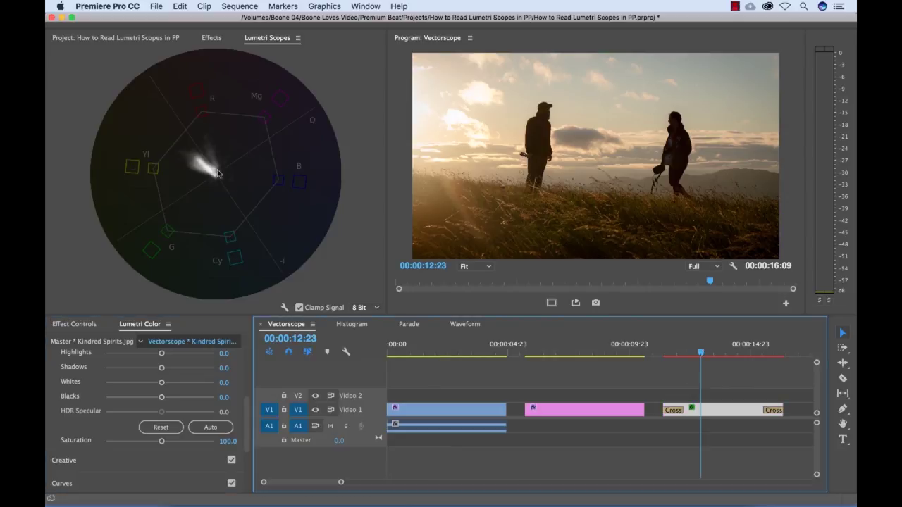
pyautogui.moveTo(161, 441); pyautogui.dragTo(198, 442)
# Show the histogram scope in the Histogram sequence, then darken and brighten the sunset clip's exposure.
pyautogui.click(352, 323)
pyautogui.click(284, 307)
pyautogui.click(321, 334)
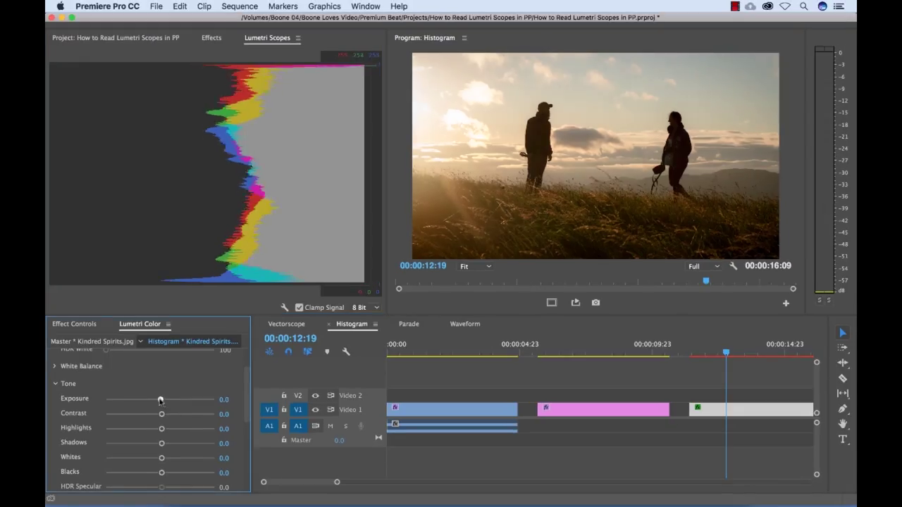
pyautogui.moveTo(161, 399)
pyautogui.mouseDown()
pyautogui.moveTo(151, 399)
pyautogui.moveTo(176, 400)
pyautogui.mouseUp()
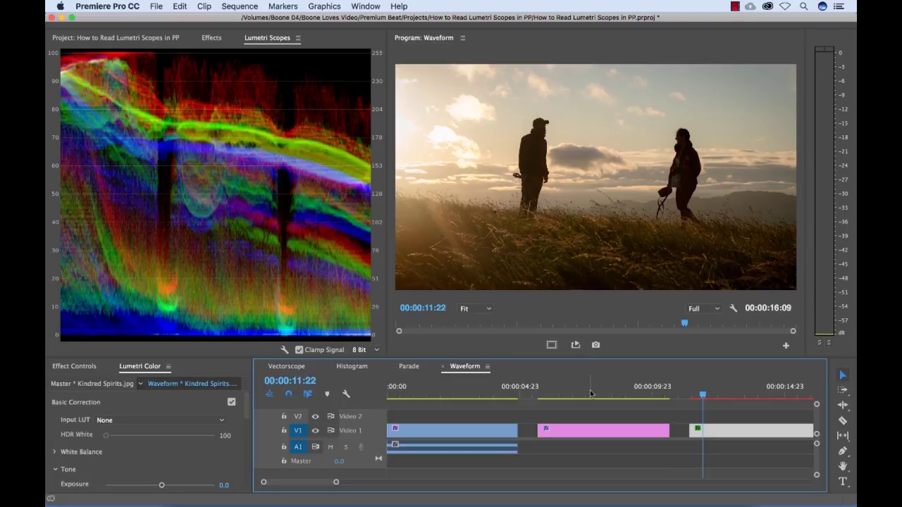
# Jump to the PREMIUM BEAT title at 00:00:07:15 and list its applied effects.
pyautogui.click(591, 392)
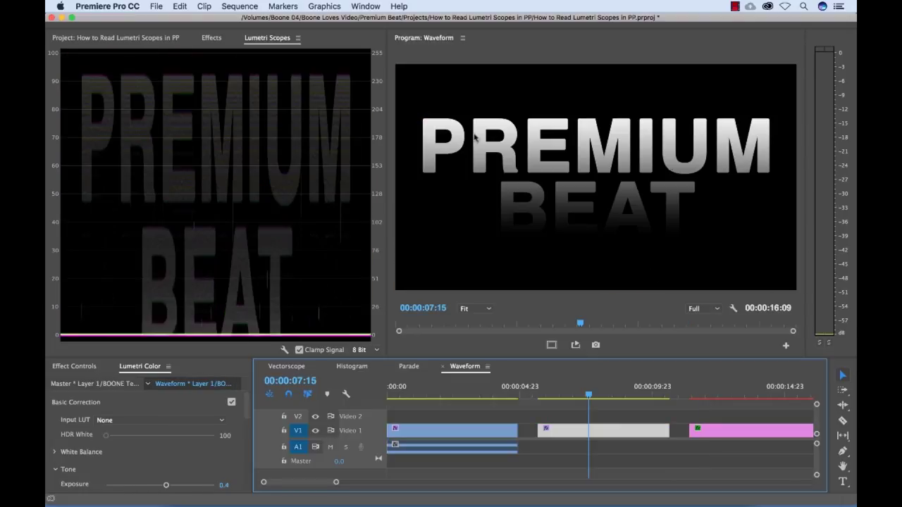
pyautogui.scroll(-2, 141, 451)
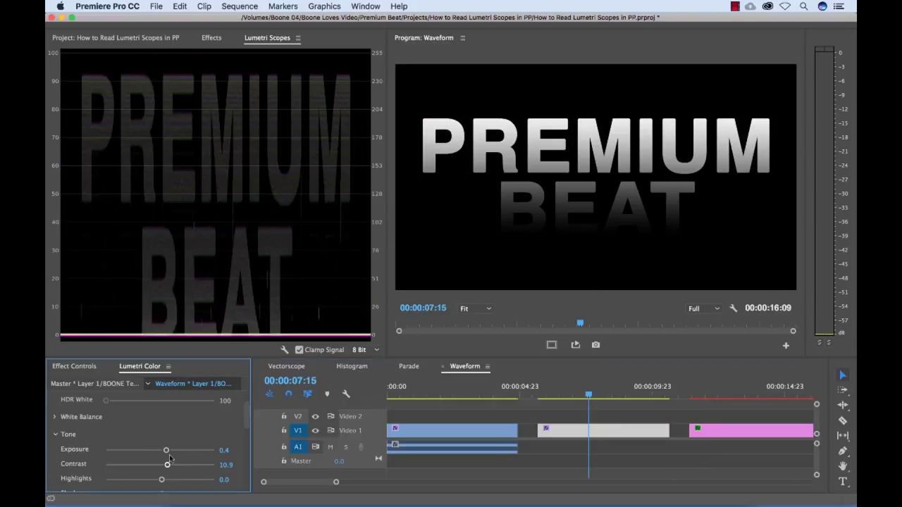
pyautogui.moveTo(166, 449)
pyautogui.mouseDown()
pyautogui.moveTo(198, 449)
pyautogui.moveTo(134, 445)
pyautogui.moveTo(212, 465)
pyautogui.moveTo(162, 466)
pyautogui.mouseUp()
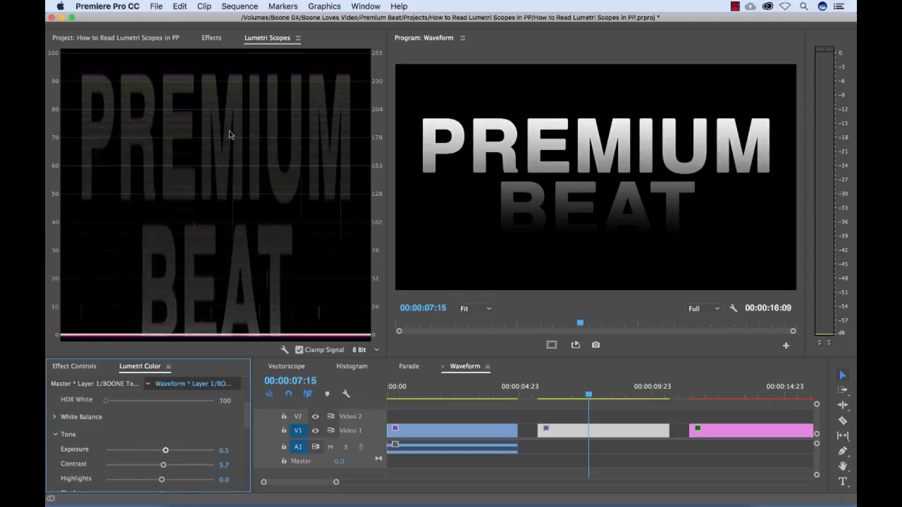
pyautogui.scroll(2, 141, 422)
pyautogui.click(74, 365)
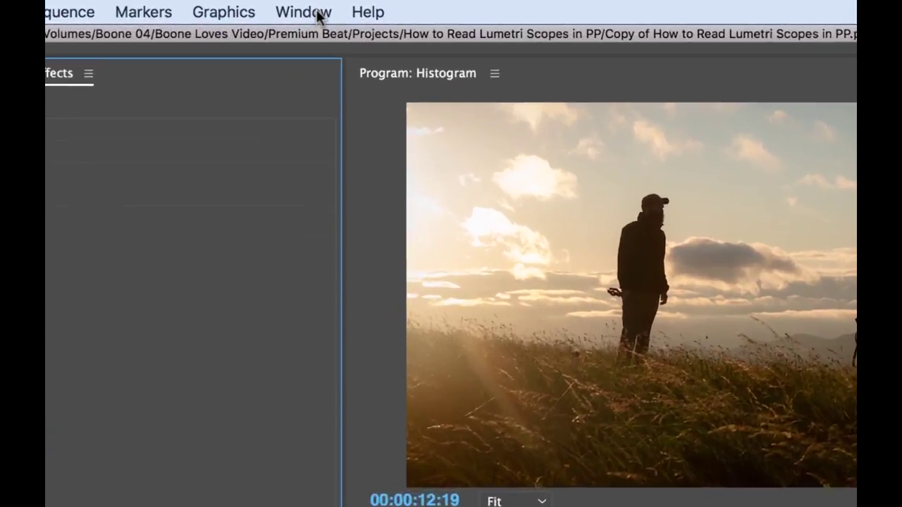
# Open the Lumetri Scopes panel and switch to the Color workspace.
pyautogui.click(366, 5)
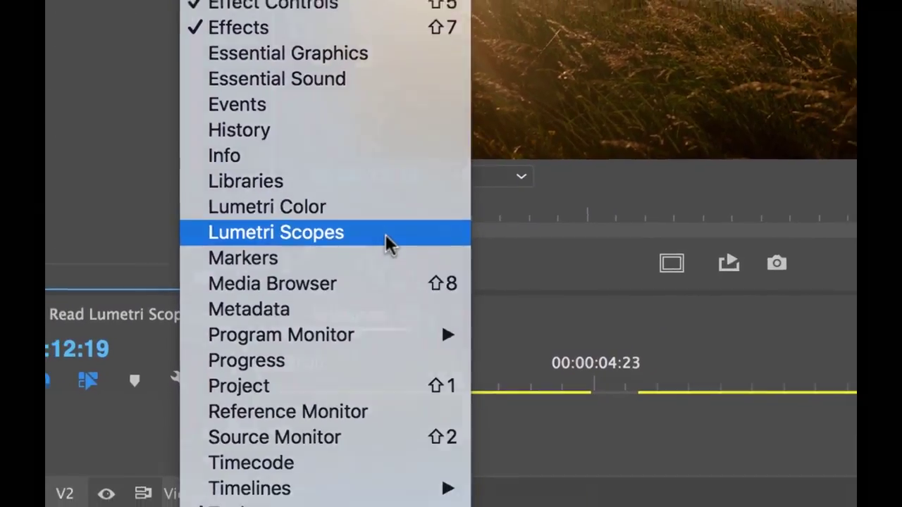
pyautogui.click(376, 230)
pyautogui.click(147, 14)
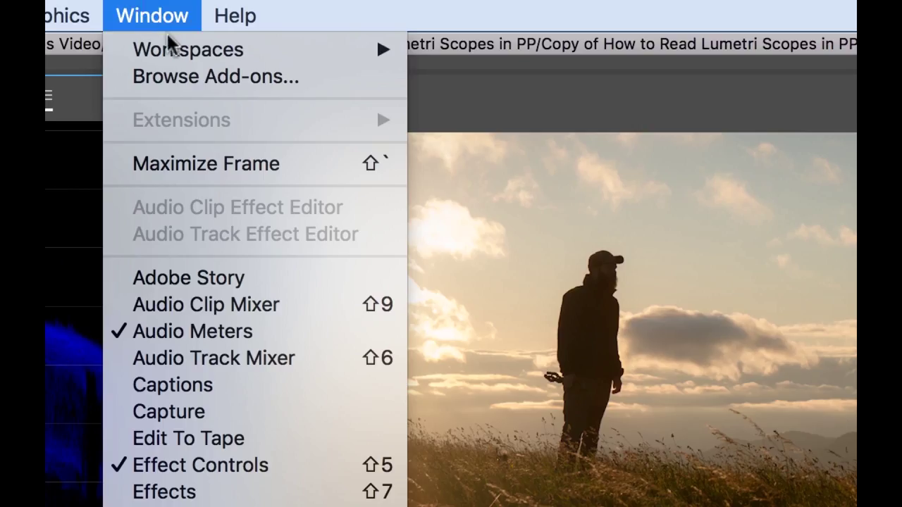
pyautogui.moveTo(173, 55)
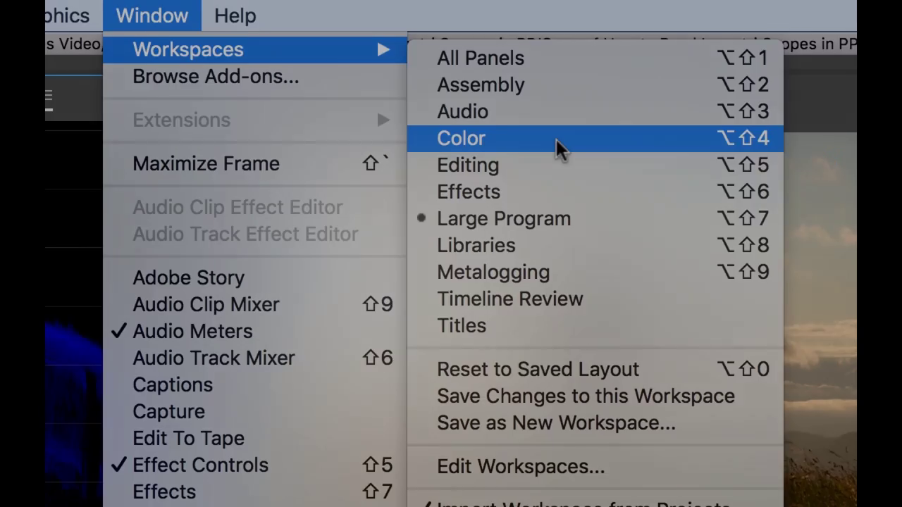
pyautogui.click(555, 141)
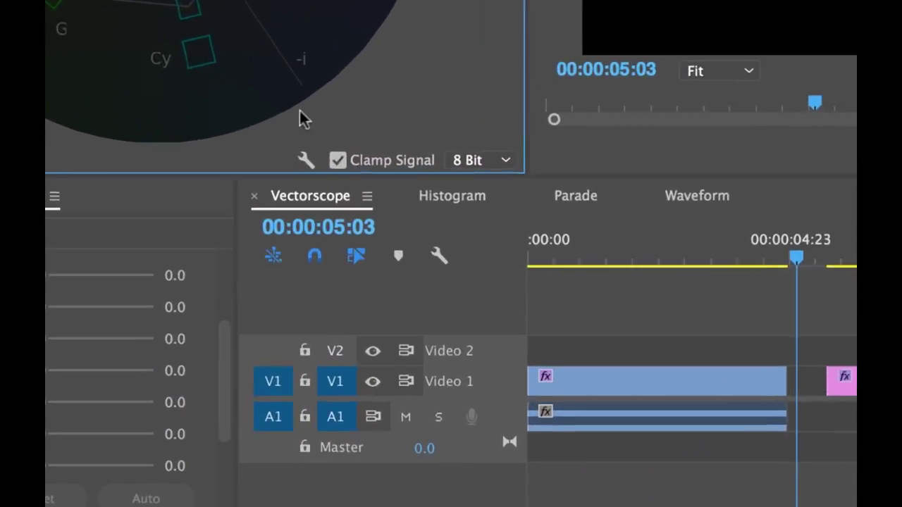
# Set Lumetri Scopes to the Vectorscope YUV preset.
pyautogui.click(306, 160)
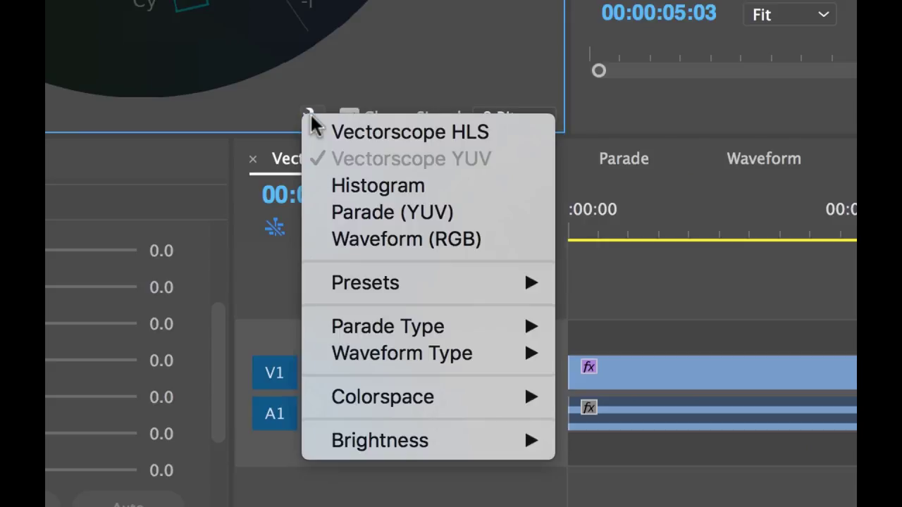
pyautogui.moveTo(446, 285)
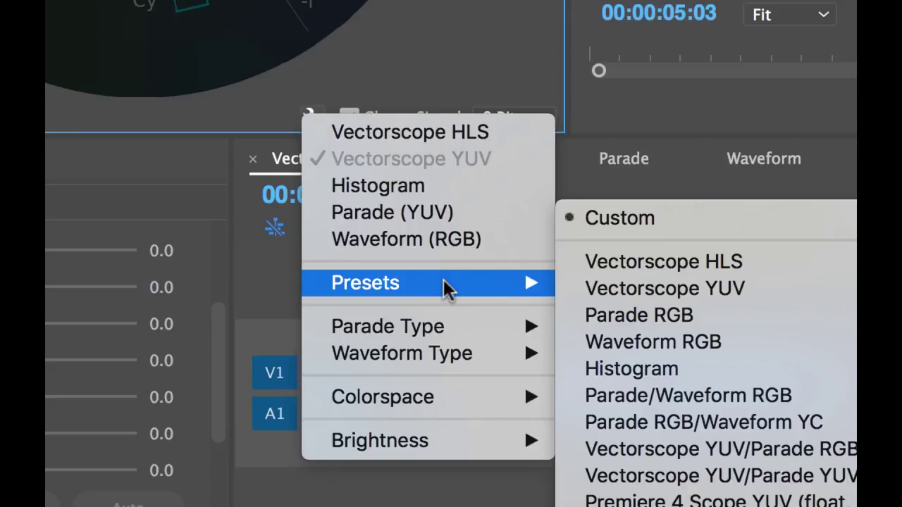
pyautogui.click(662, 294)
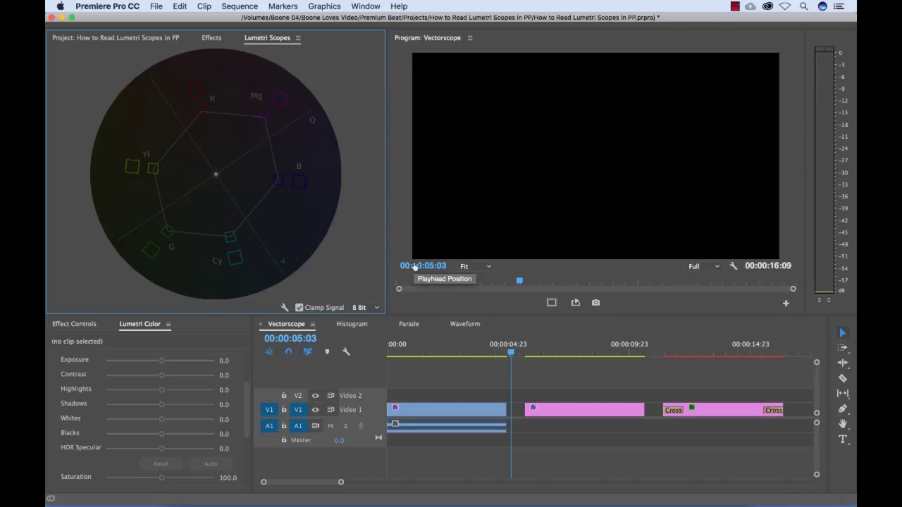
# Jump to the colour bars at 00:00:02:01 and drag their saturation down to 0, then up to 108.8.
pyautogui.click(436, 350)
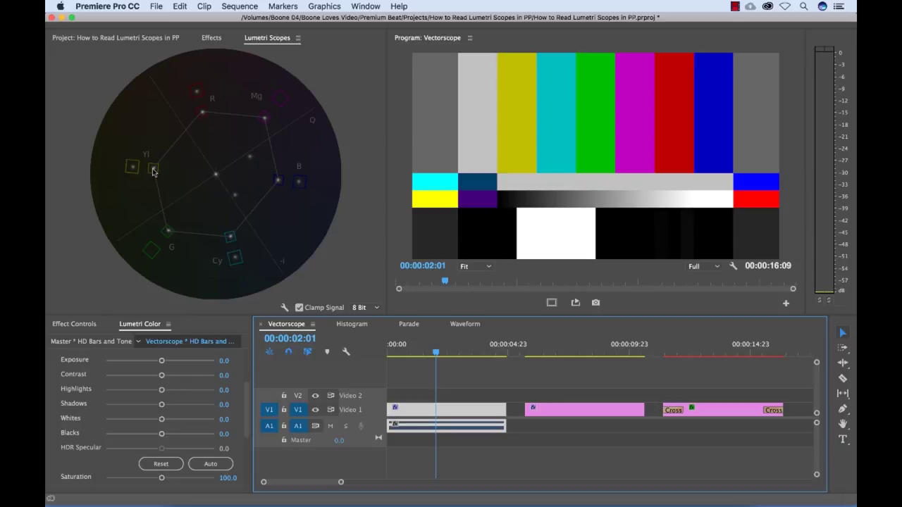
pyautogui.moveTo(247, 405); pyautogui.dragTo(246, 421)
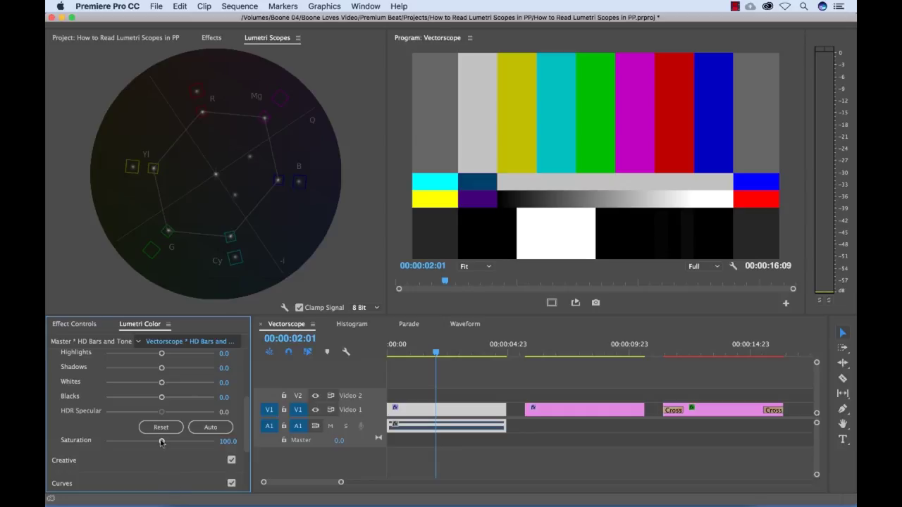
pyautogui.moveTo(162, 442); pyautogui.dragTo(104, 443)
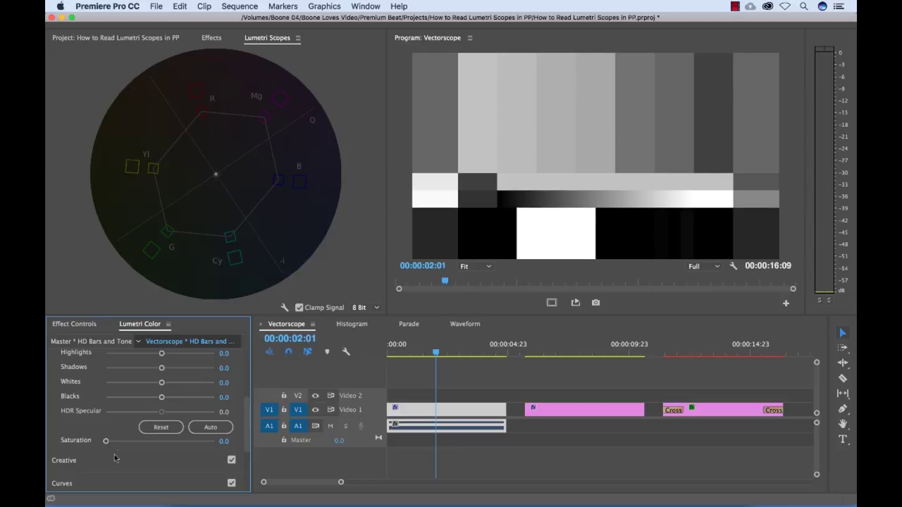
pyautogui.moveTo(107, 441); pyautogui.dragTo(165, 442)
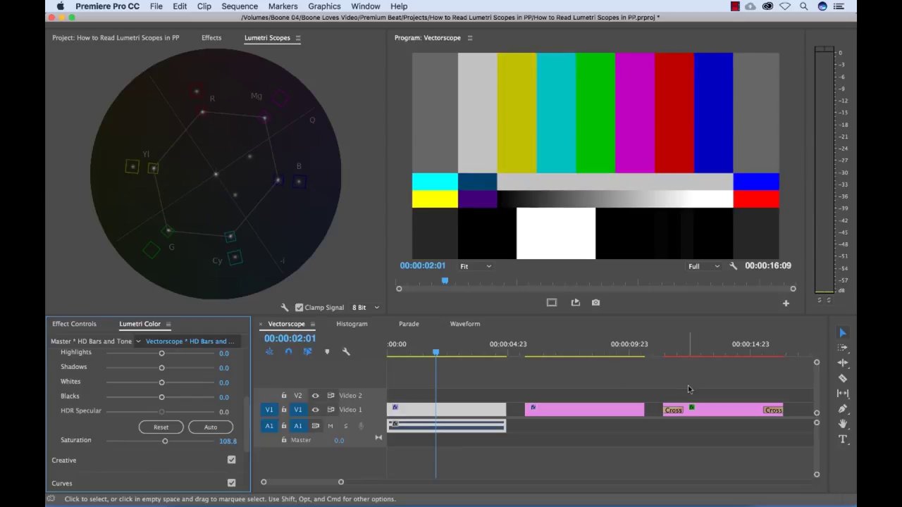
# Jump to the sunset clip at 00:00:12:23 and lower its saturation while watching the vectorscope.
pyautogui.click(703, 347)
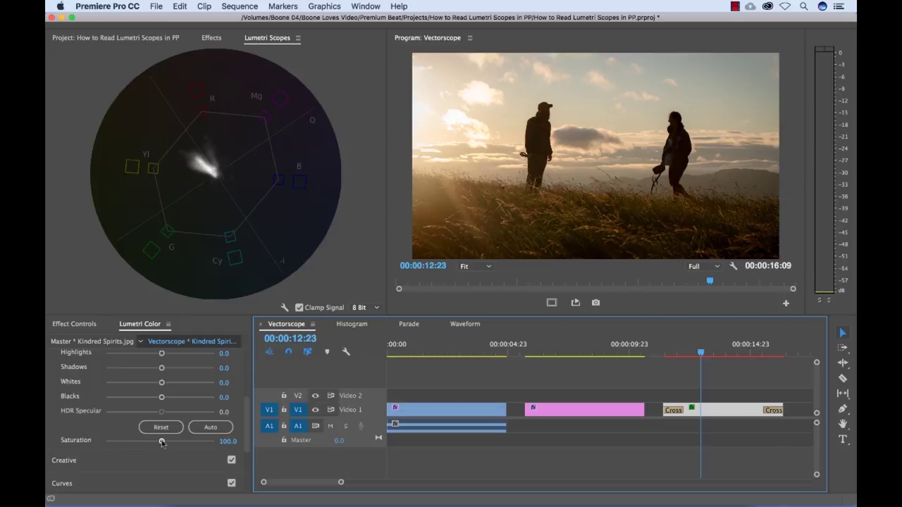
pyautogui.moveTo(162, 441)
pyautogui.mouseDown()
pyautogui.moveTo(122, 443)
pyautogui.moveTo(197, 443)
pyautogui.moveTo(163, 441)
pyautogui.mouseUp()
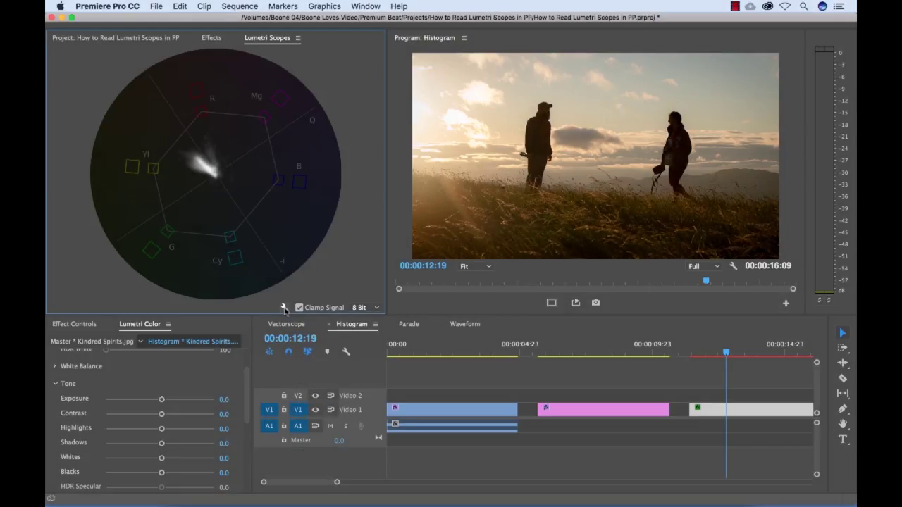
# Switch the scopes to the Histogram preset and test the sunset clip's exposure, ending at 0.5.
pyautogui.click(284, 309)
pyautogui.moveTo(312, 374)
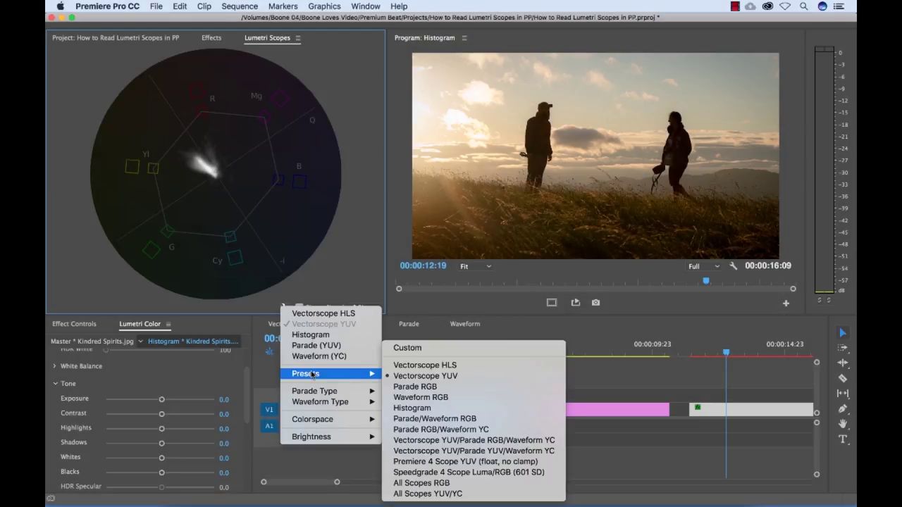
pyautogui.click(414, 408)
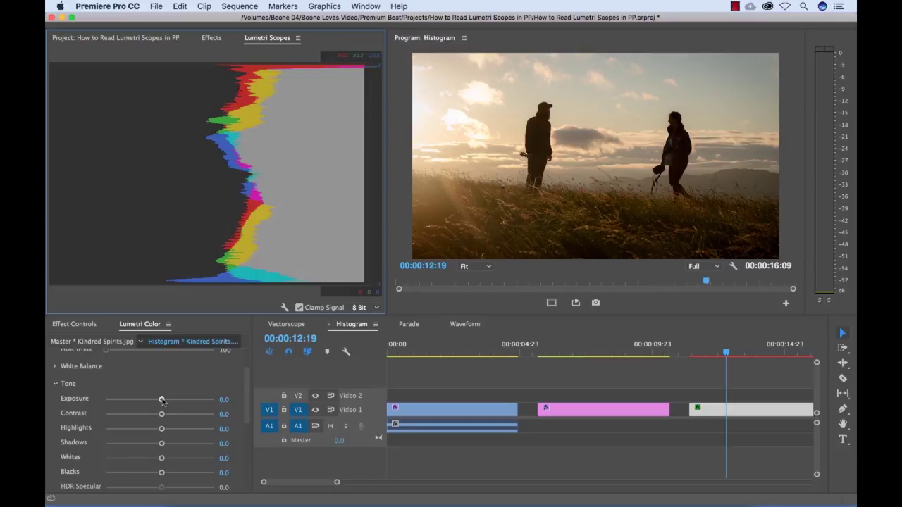
pyautogui.moveTo(162, 400); pyautogui.dragTo(147, 401)
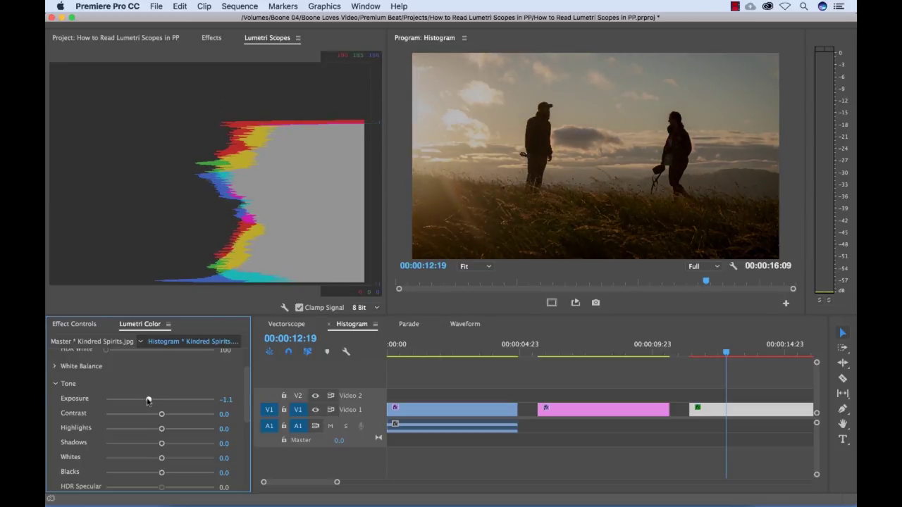
pyautogui.moveTo(148, 401); pyautogui.dragTo(180, 401)
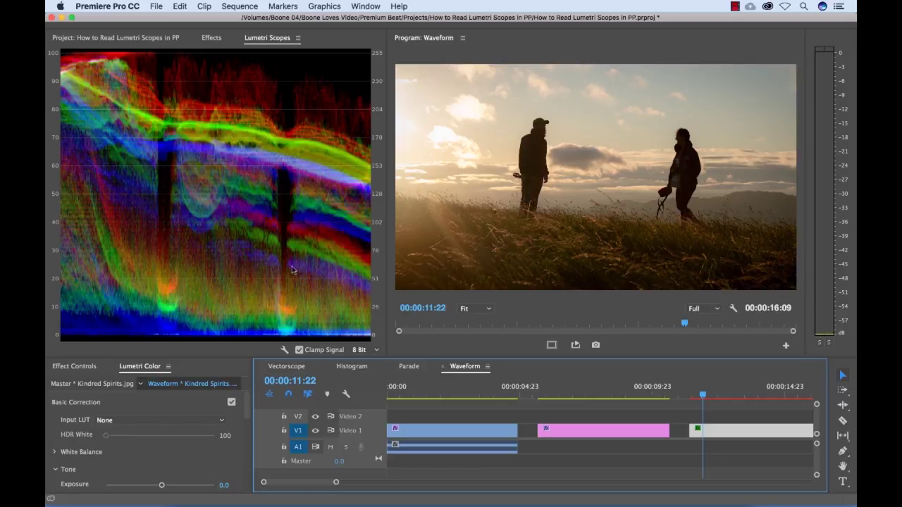
# At 00:00:07:15, raise the PREMIUM BEAT title's Exposure to 0.5 and lower its Contrast to 5.7.
pyautogui.click(590, 393)
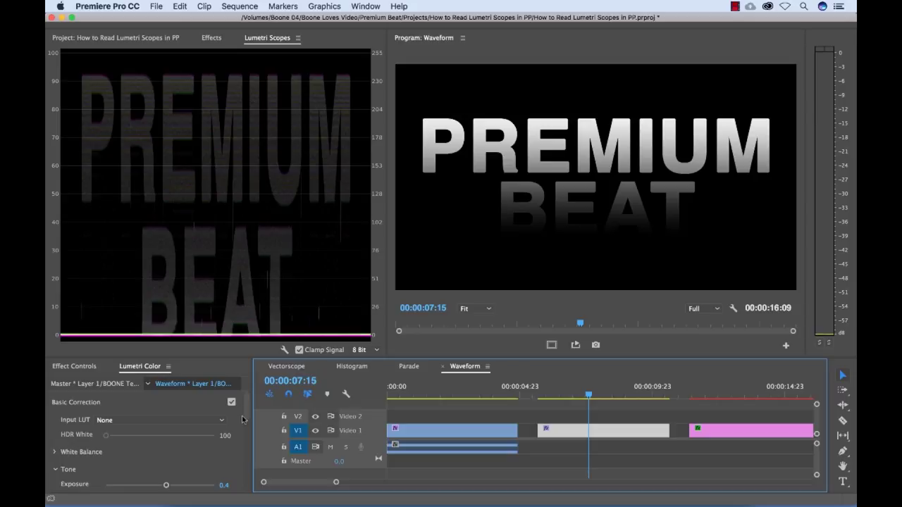
pyautogui.scroll(-3, 246, 421)
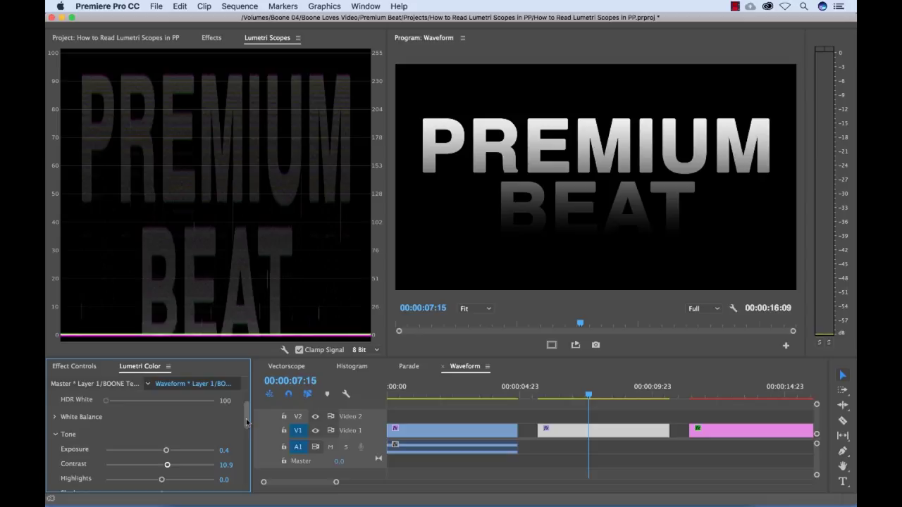
pyautogui.moveTo(167, 452); pyautogui.dragTo(168, 453)
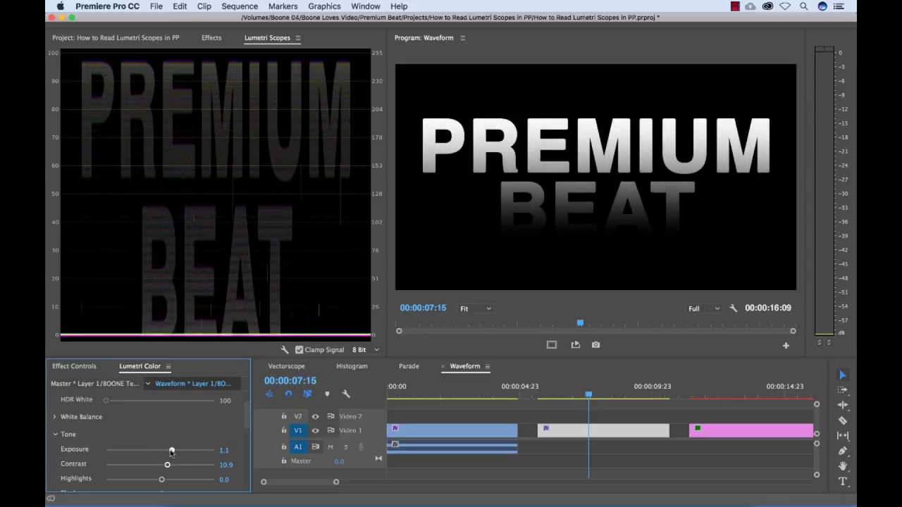
pyautogui.moveTo(168, 452); pyautogui.dragTo(136, 445)
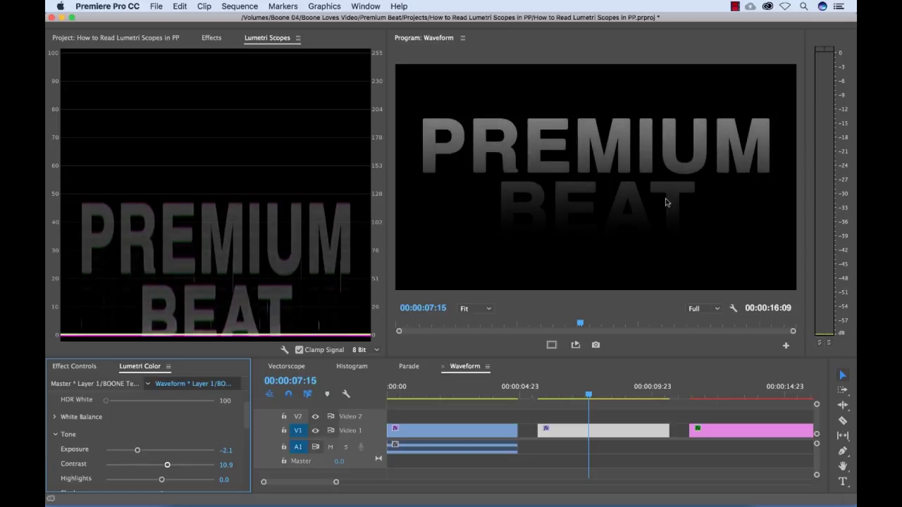
pyautogui.moveTo(137, 451); pyautogui.dragTo(163, 466)
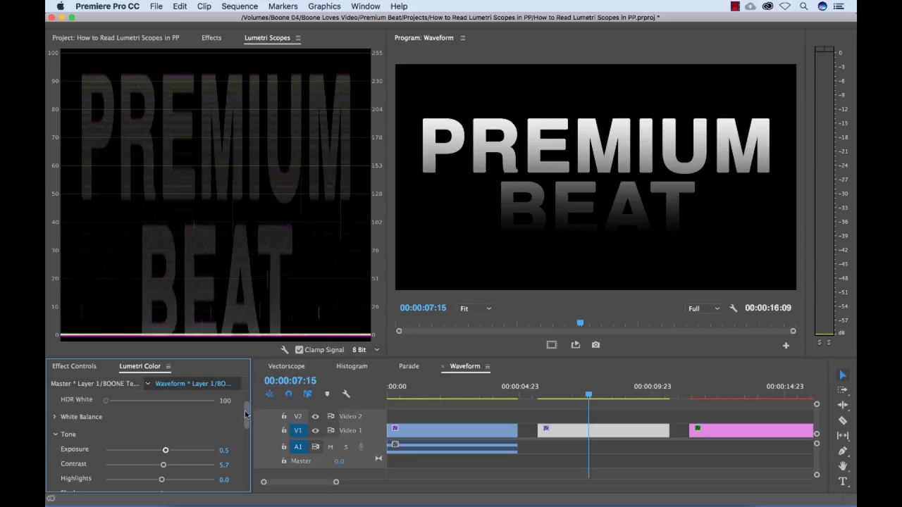
# Collapse Lumetri Color, enable RGB Curves on the title and expand it to view the Master, Red, Green and Blue curves.
pyautogui.scroll(2, 246, 414)
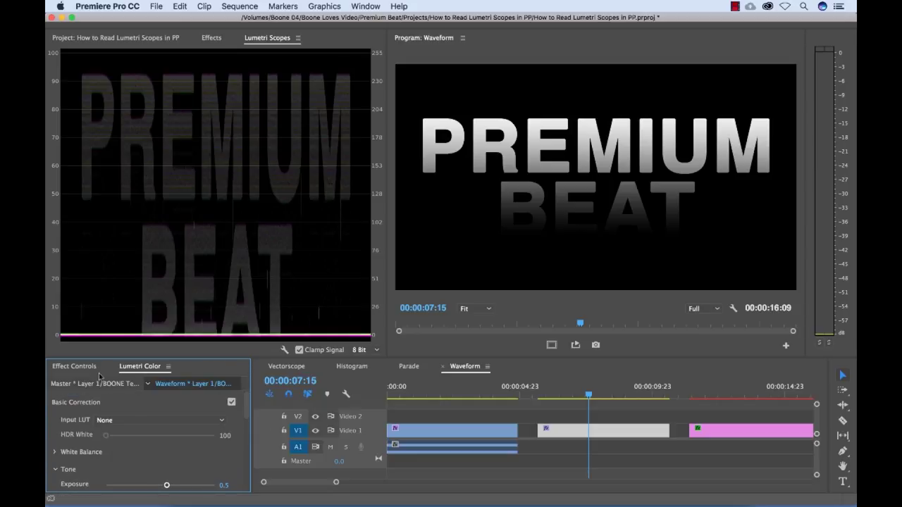
pyautogui.click(84, 368)
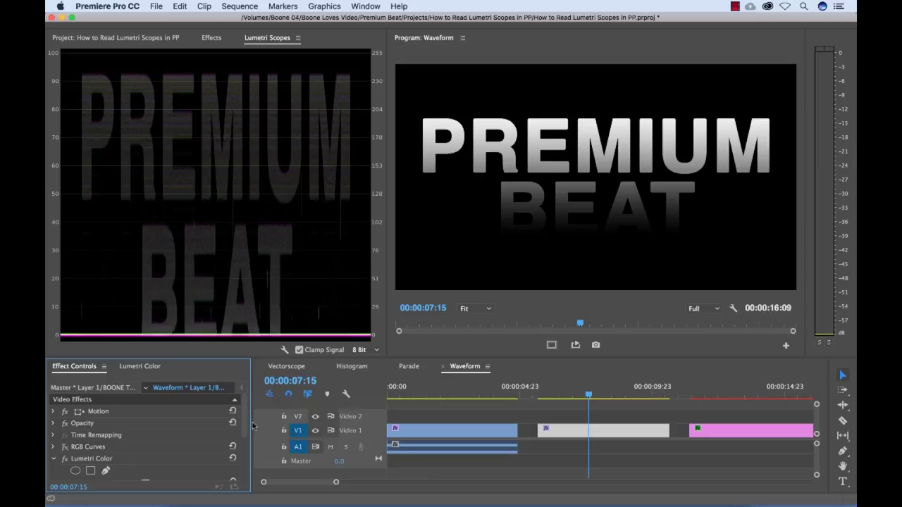
pyautogui.scroll(-2, 245, 419)
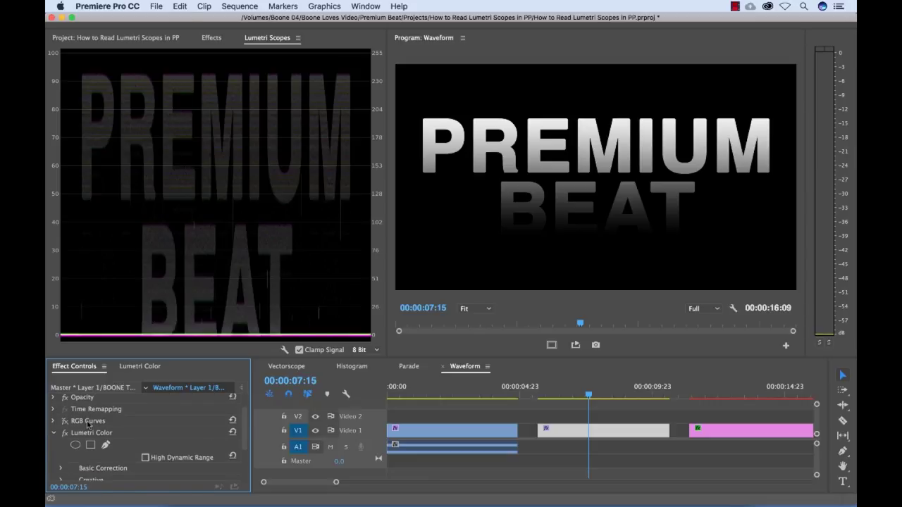
pyautogui.click(55, 433)
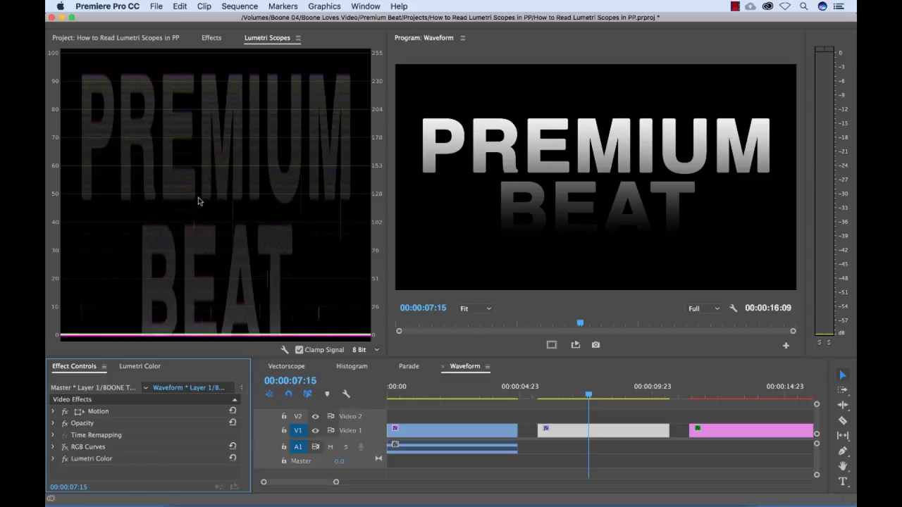
pyautogui.click(65, 447)
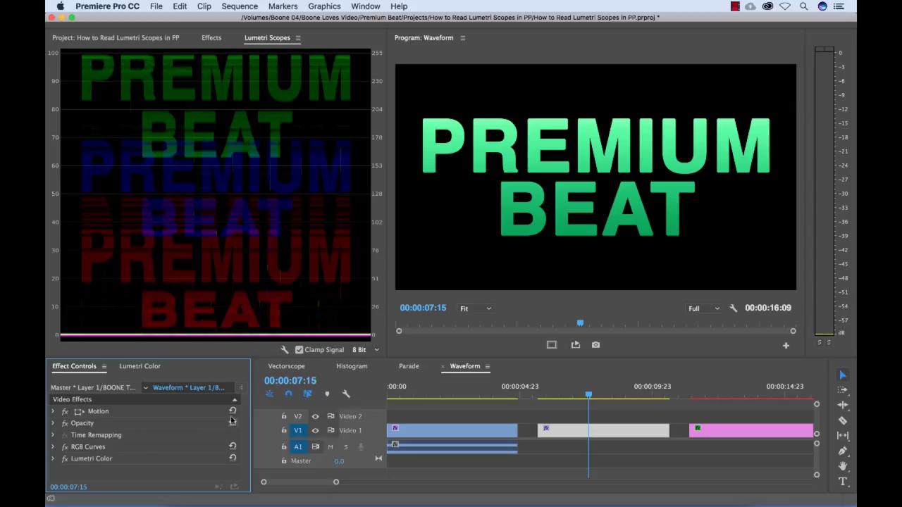
pyautogui.click(53, 447)
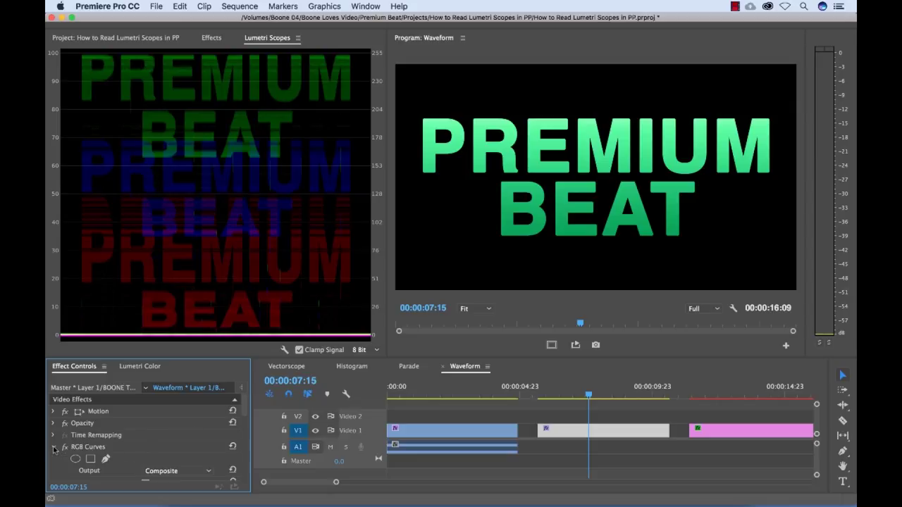
pyautogui.scroll(-5, 245, 409)
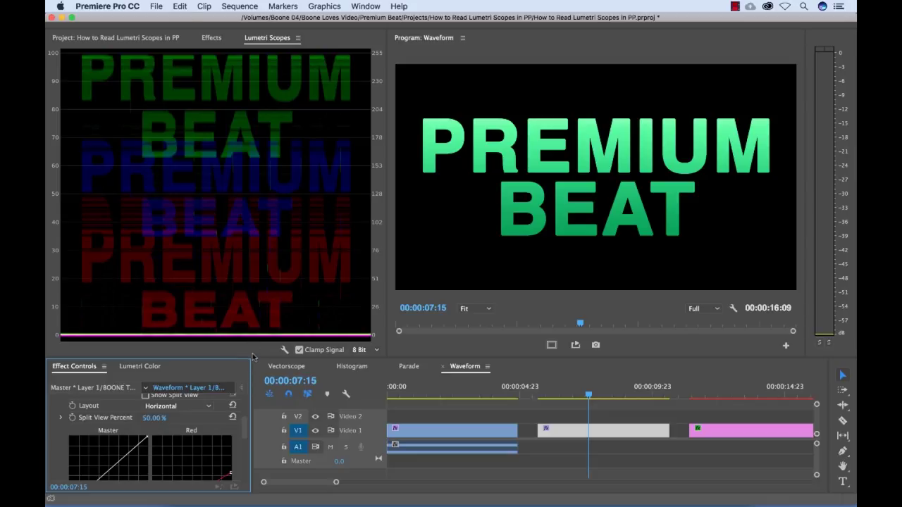
pyautogui.moveTo(256, 358); pyautogui.dragTo(257, 309)
pyautogui.scroll(-4, 245, 419)
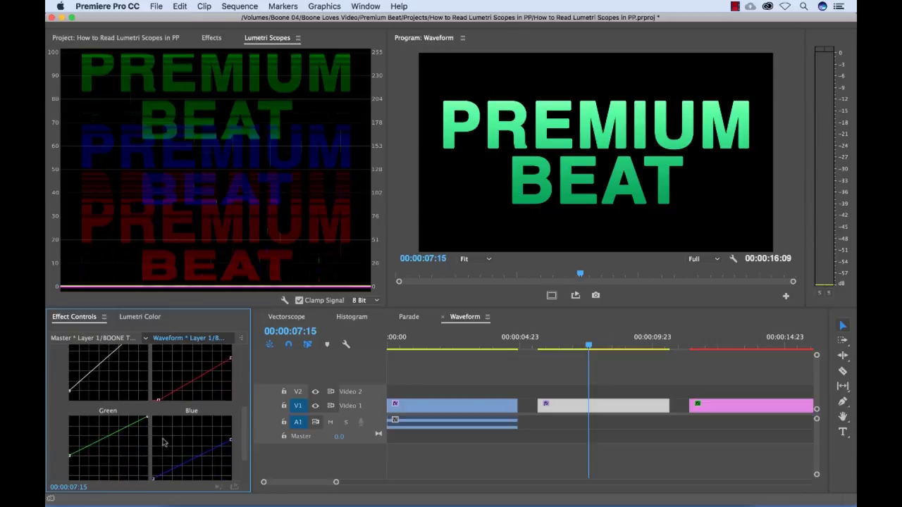
pyautogui.scroll(-1, 245, 426)
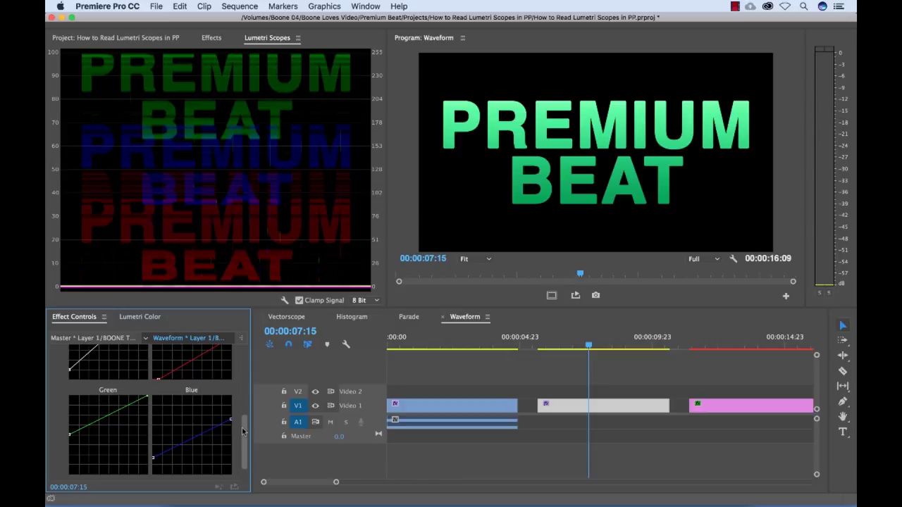
pyautogui.scroll(3, 238, 423)
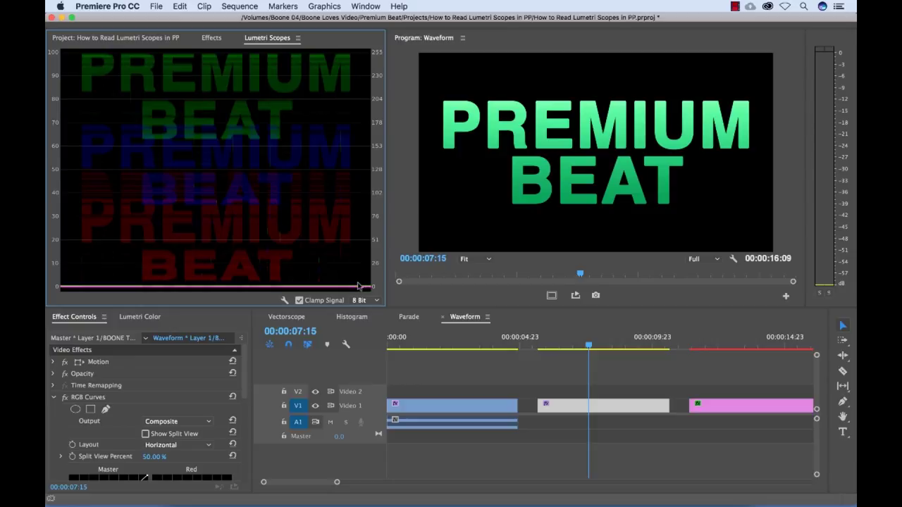
# Apply the Parade RGB scope preset to compare the green title's red, green and blue traces.
pyautogui.click(283, 300)
pyautogui.moveTo(313, 368)
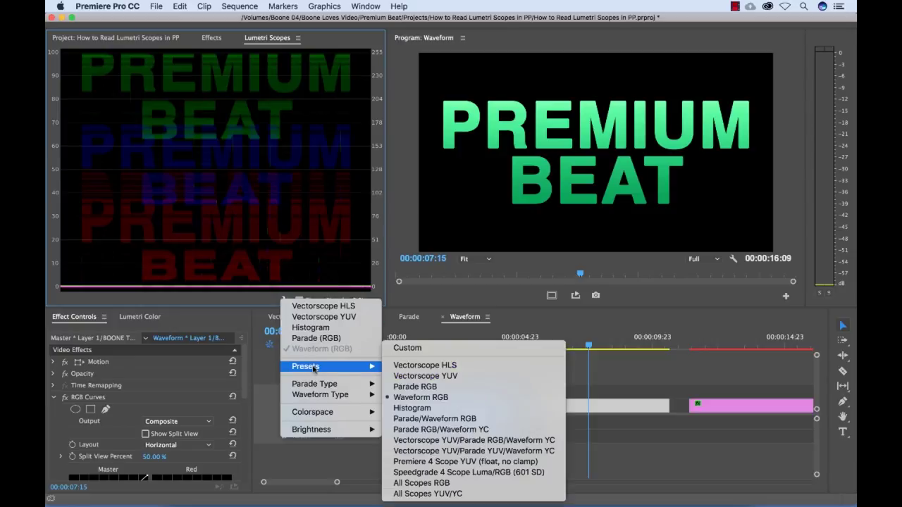
pyautogui.click(422, 387)
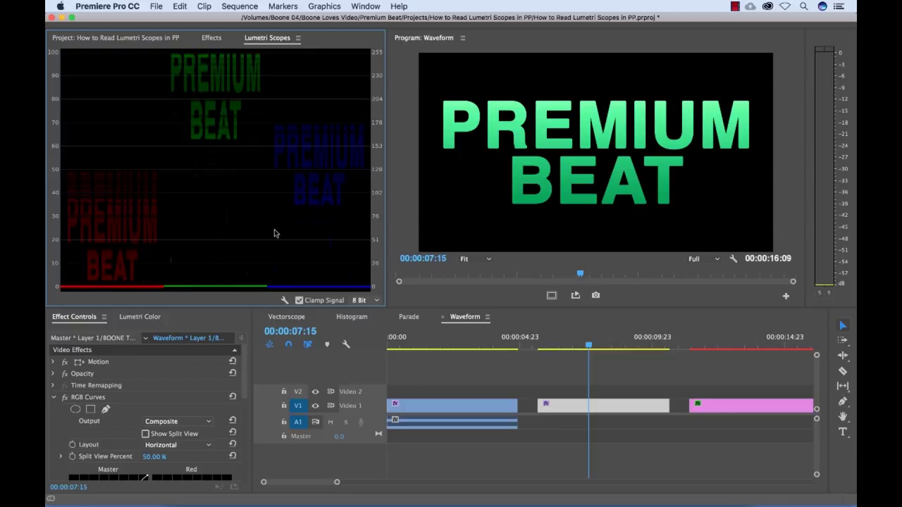
pyautogui.click(243, 354)
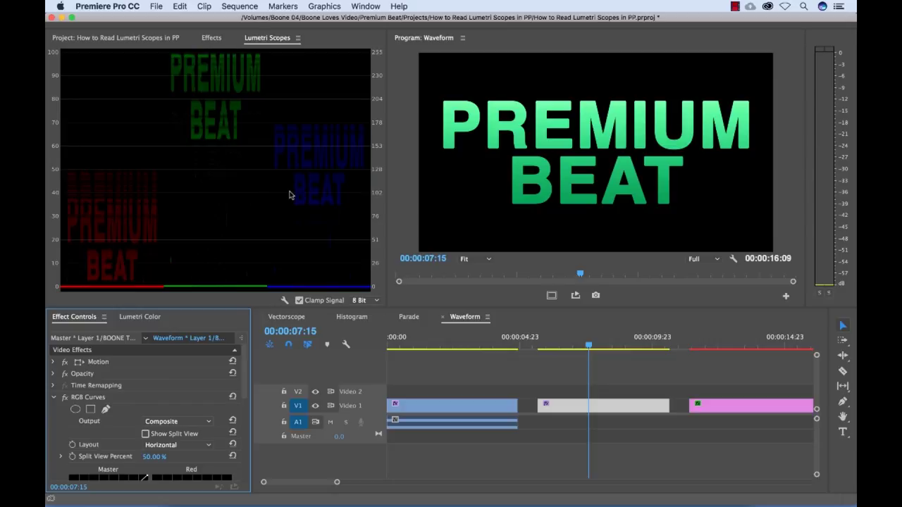
# Bypass the RGB Curves effect with its fx toggle in Effect Controls.
pyautogui.click(64, 398)
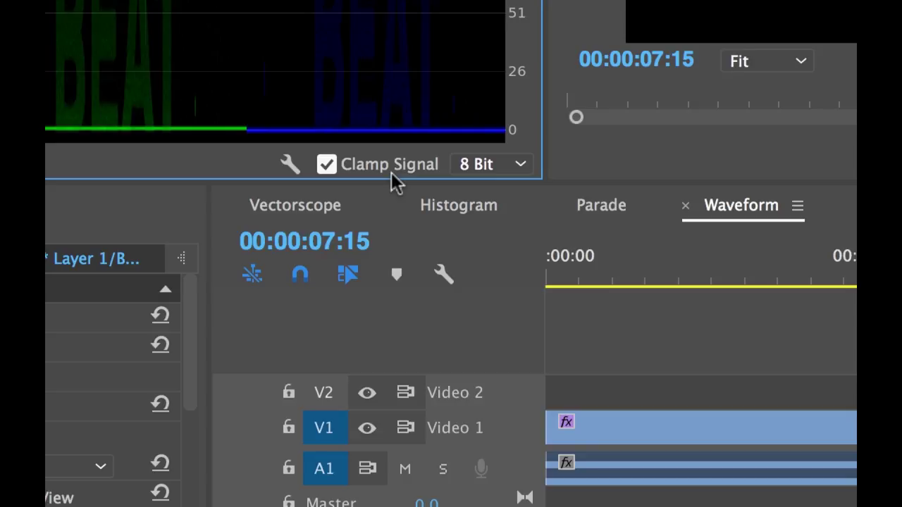
pyautogui.click(517, 164)
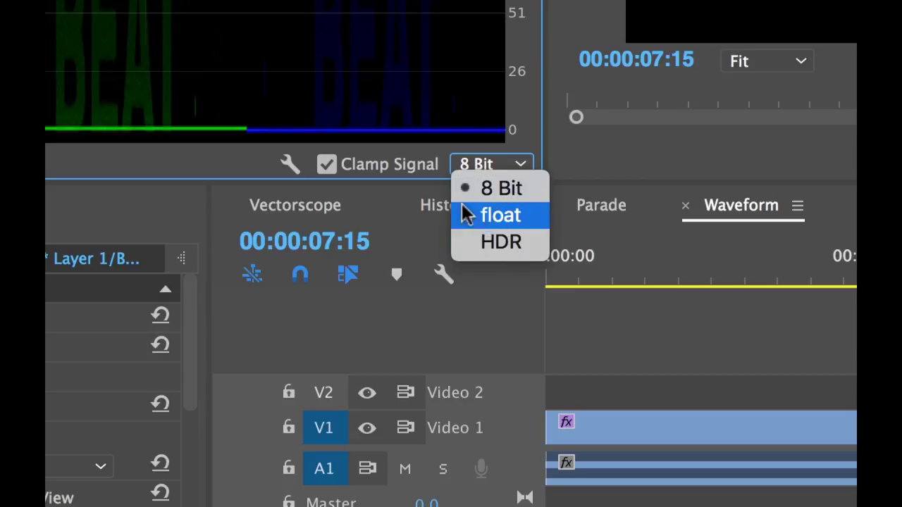
pyautogui.click(398, 171)
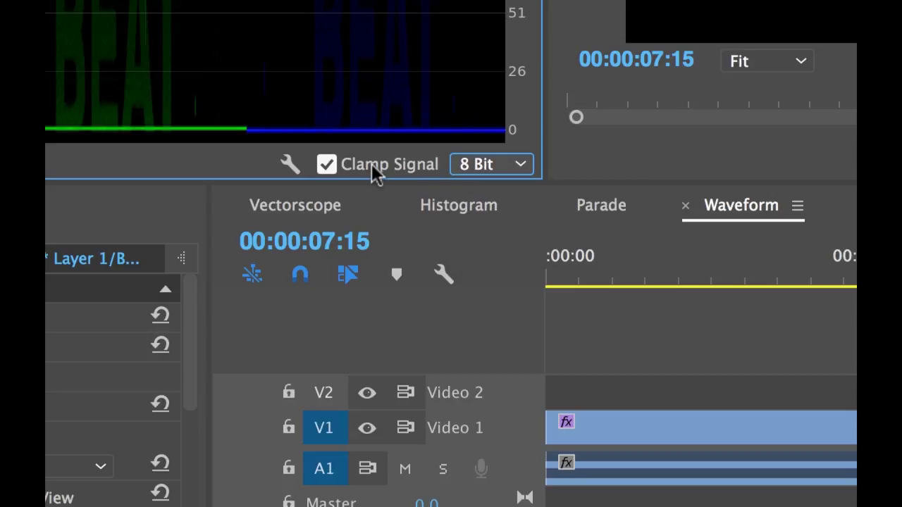
# Apply the combined Vectorscope YUV/Parade YUV/Waveform YC preset from the scope settings menu.
pyautogui.click(288, 163)
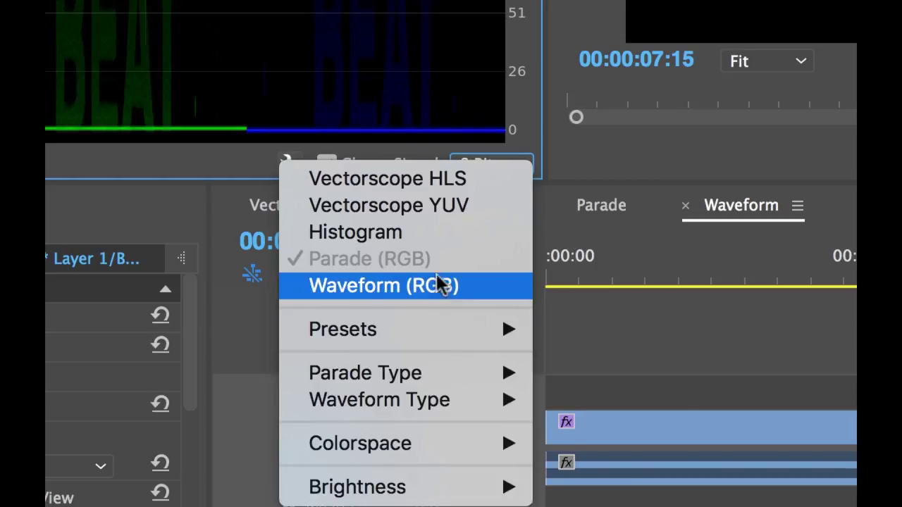
pyautogui.moveTo(431, 331)
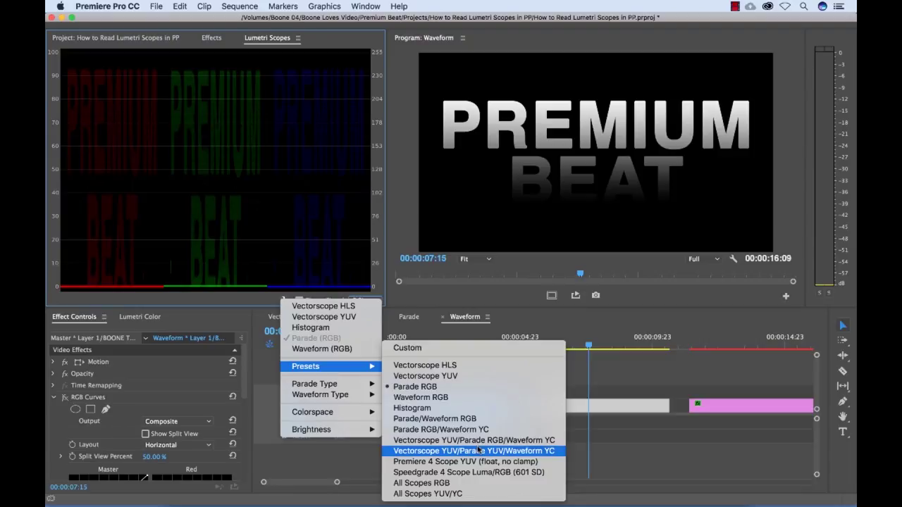
pyautogui.click(476, 450)
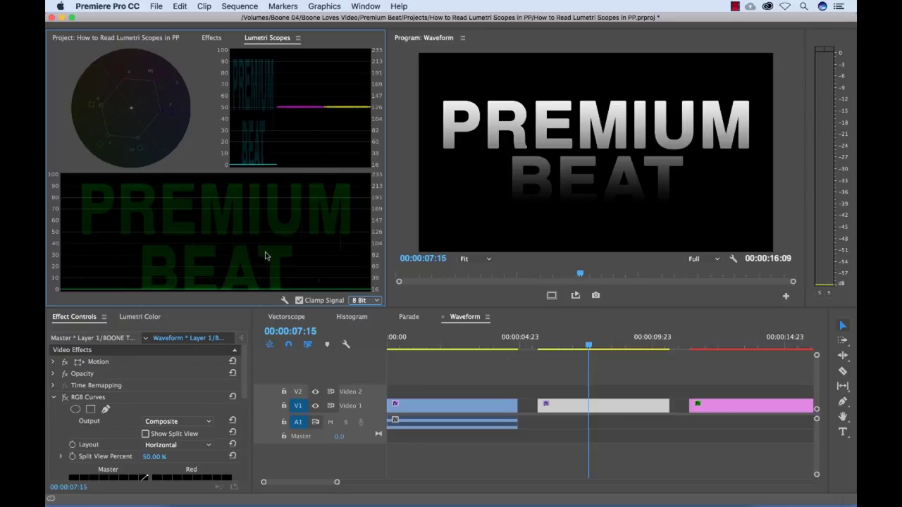
# Review the Lumetri Scopes wrench menu's Parade Type, Waveform Type, Colorspace and Brightness options.
pyautogui.click(283, 302)
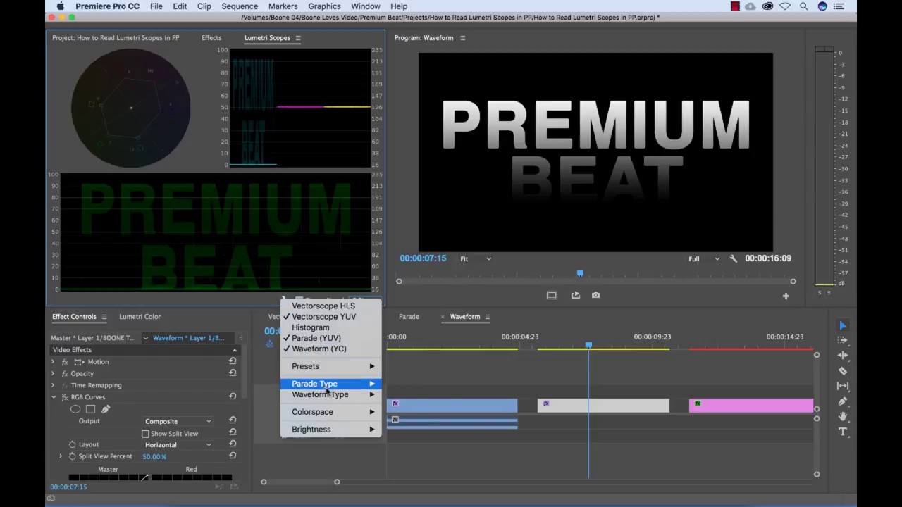
pyautogui.moveTo(330, 385)
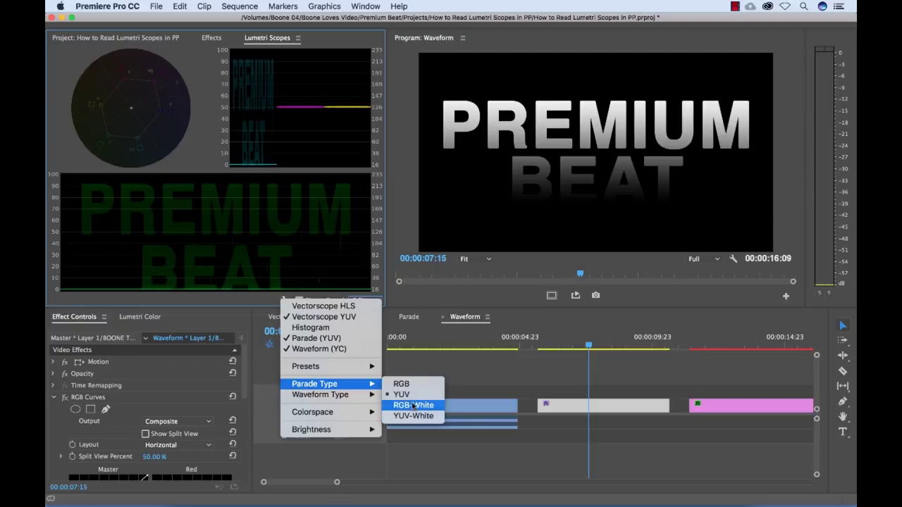
pyautogui.moveTo(353, 398)
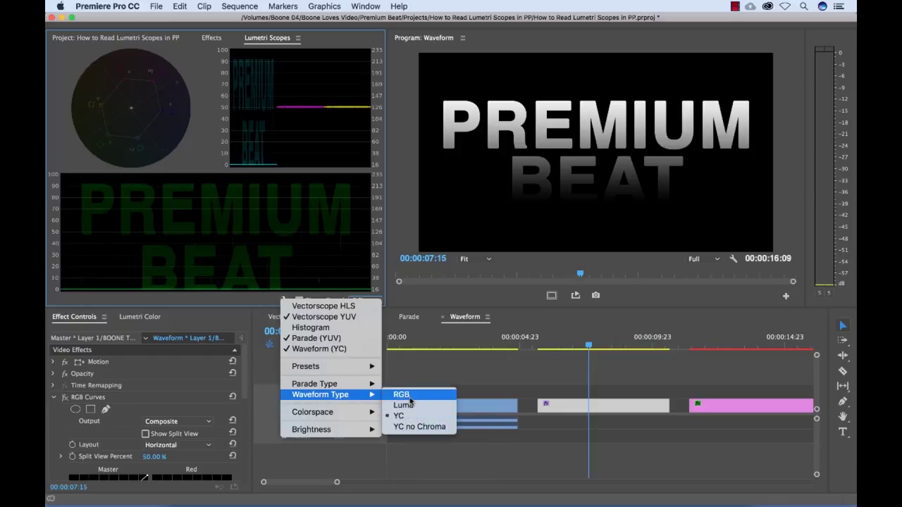
pyautogui.moveTo(339, 416)
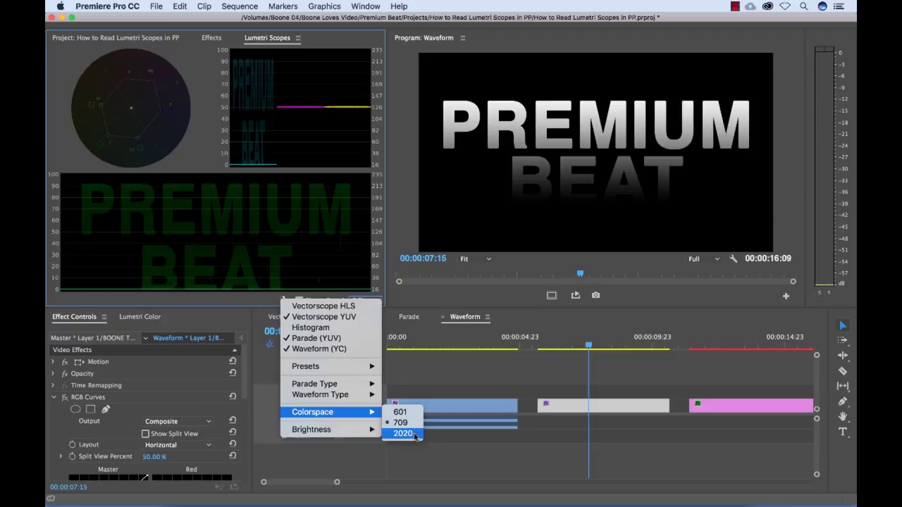
pyautogui.moveTo(320, 434)
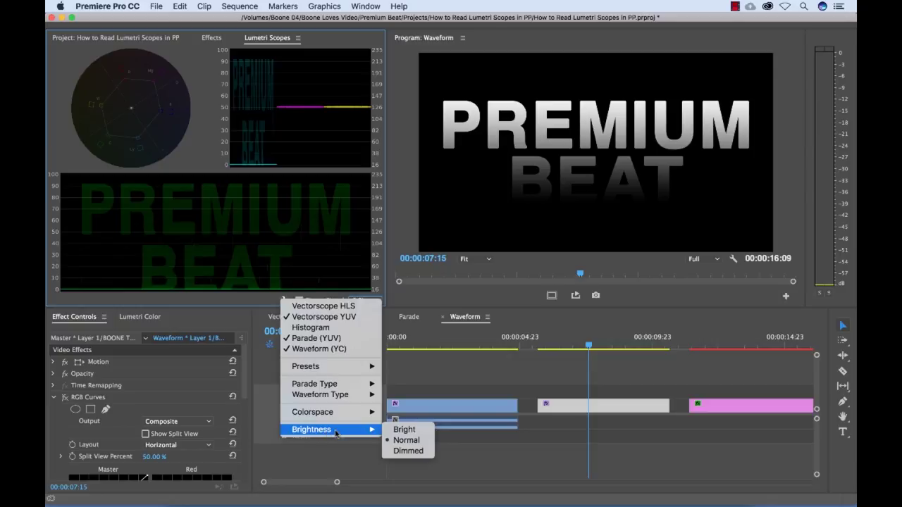
pyautogui.click(415, 431)
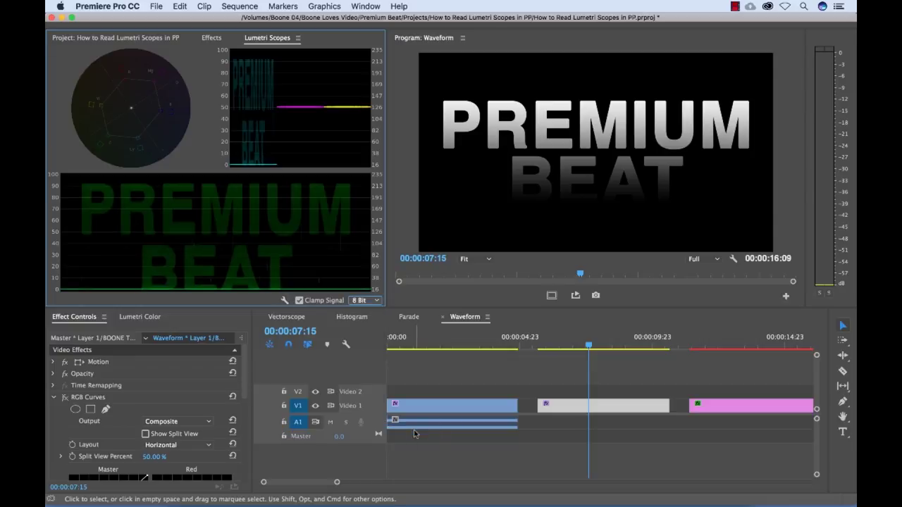